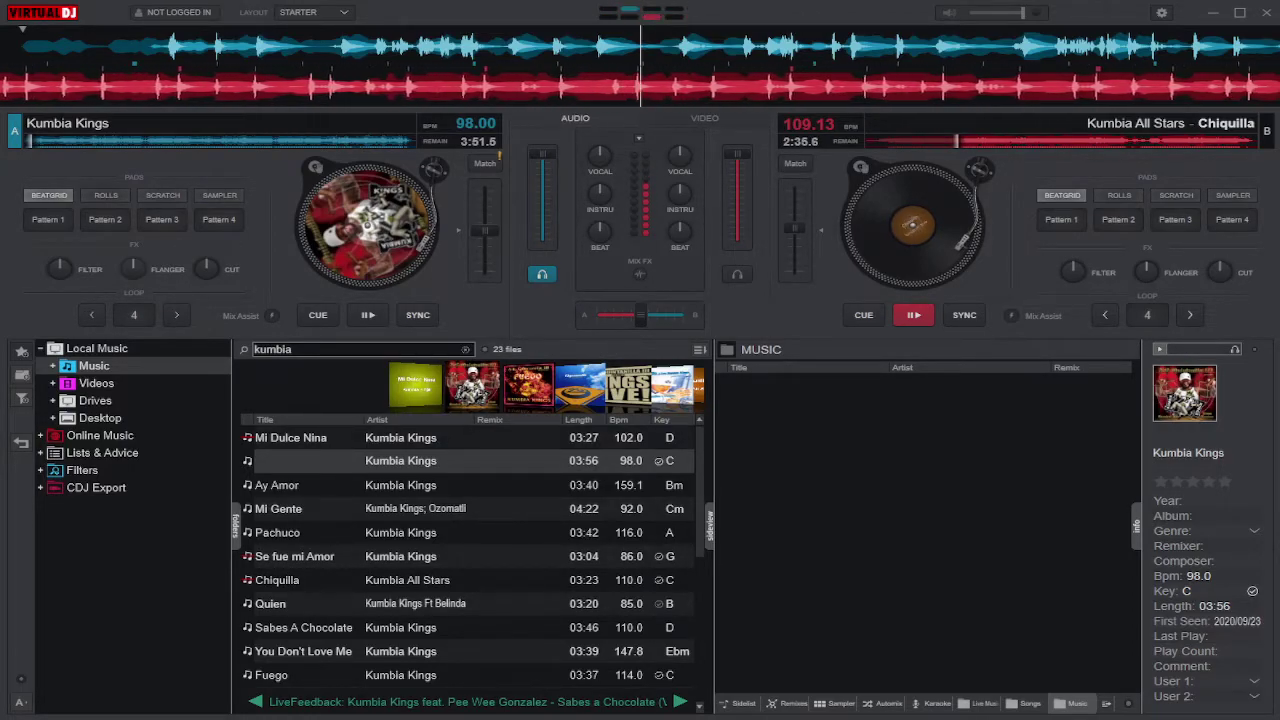
Play Mi Dulce Nina by Kumbia Kings on deck A and crossfade fully over to it, stopping the track on deck B.
{"action": "double_click", "coordinate": [290, 437]}
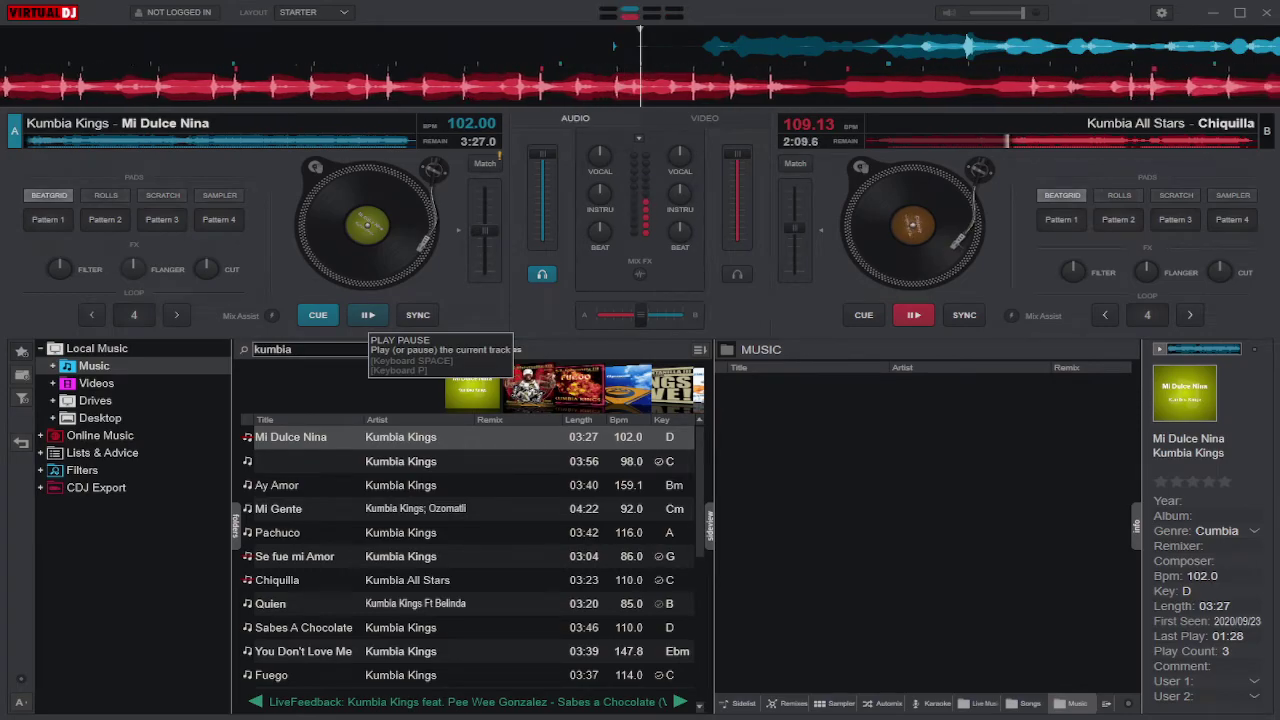
{"action": "left_click", "coordinate": [368, 315]}
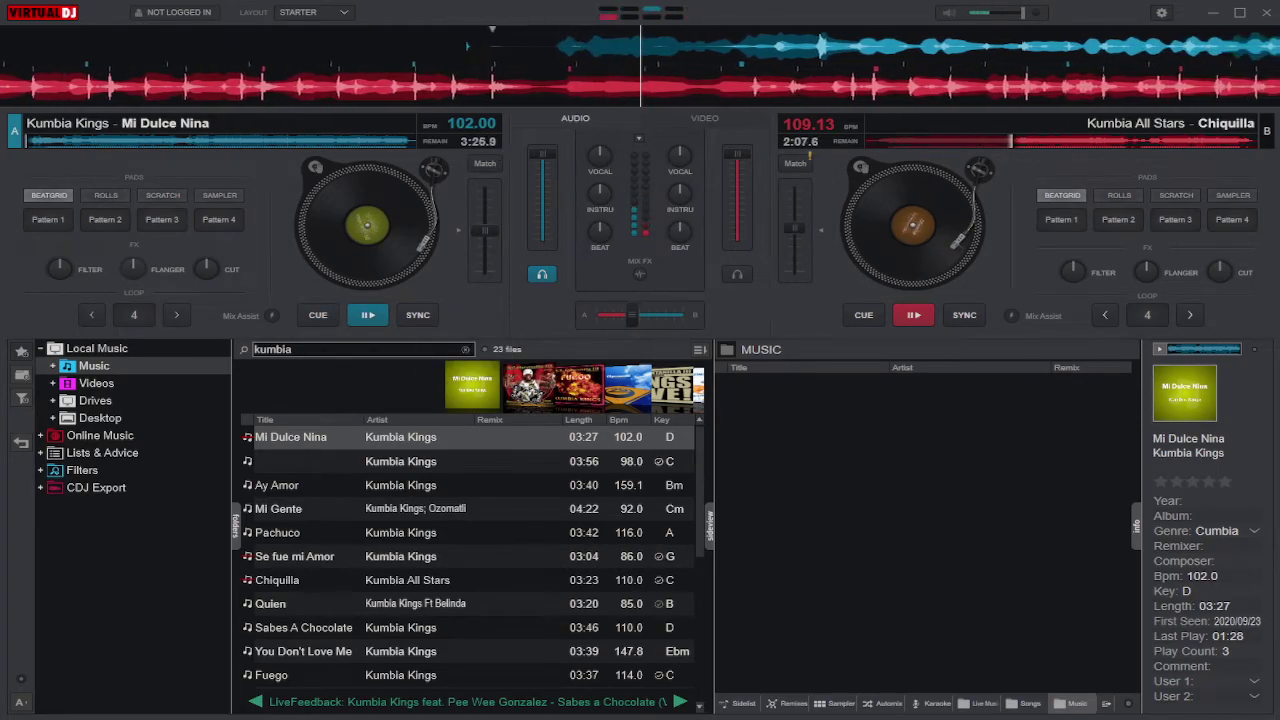
{"action": "left_click_drag", "start_coordinate": [631, 315], "coordinate": [596, 315]}
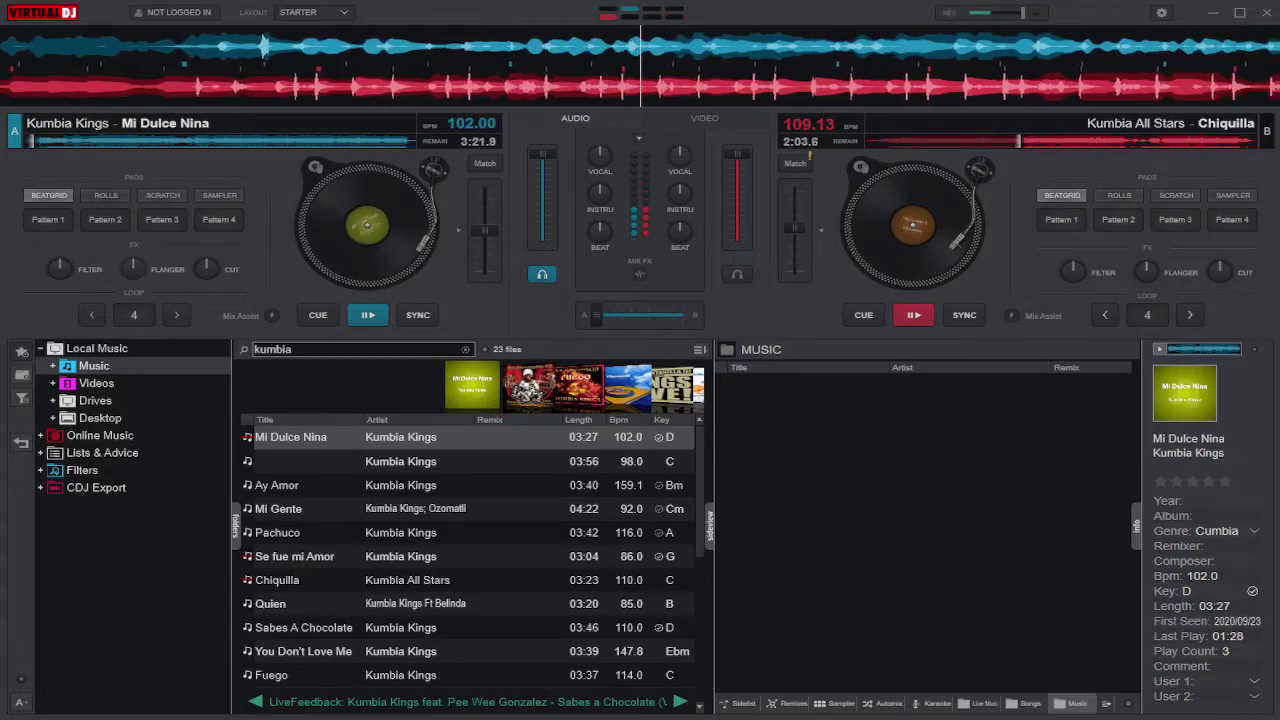
{"action": "key", "text": "space"}
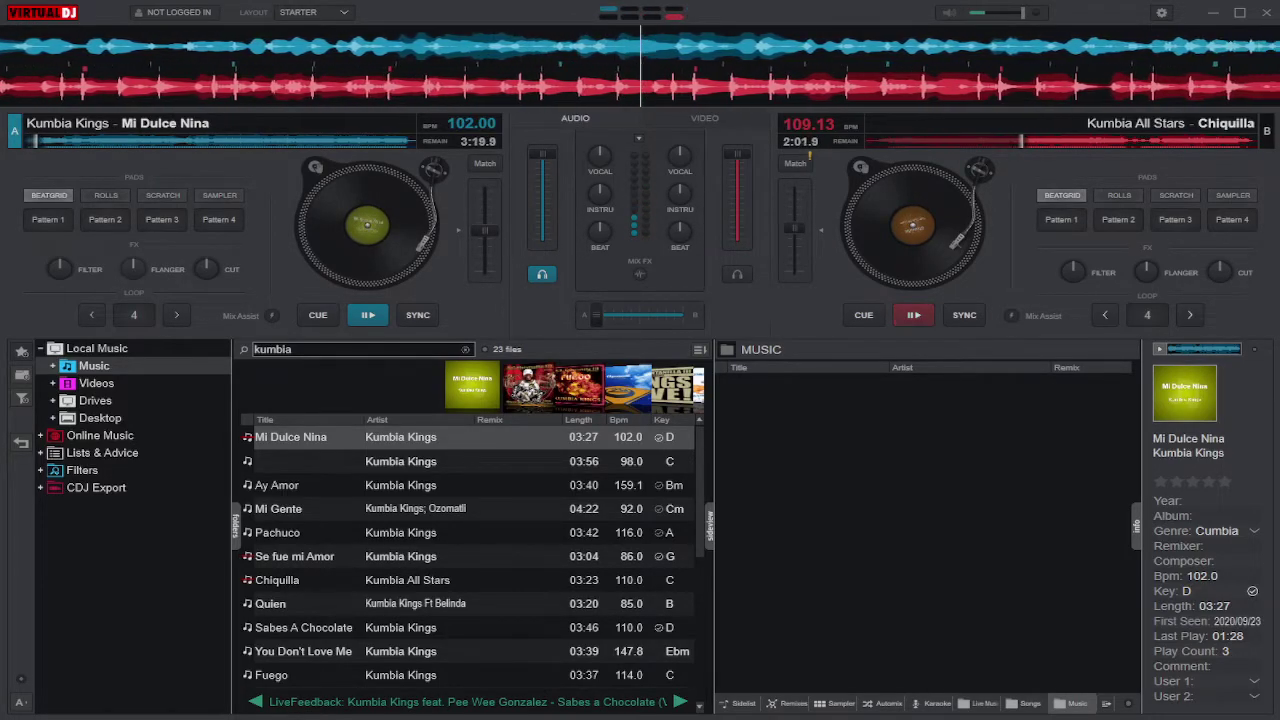
Find Carita Bonita with the search "err", load it on deck B, and switch playback to it from deck A.
{"action": "key", "text": "ctrl+f"}
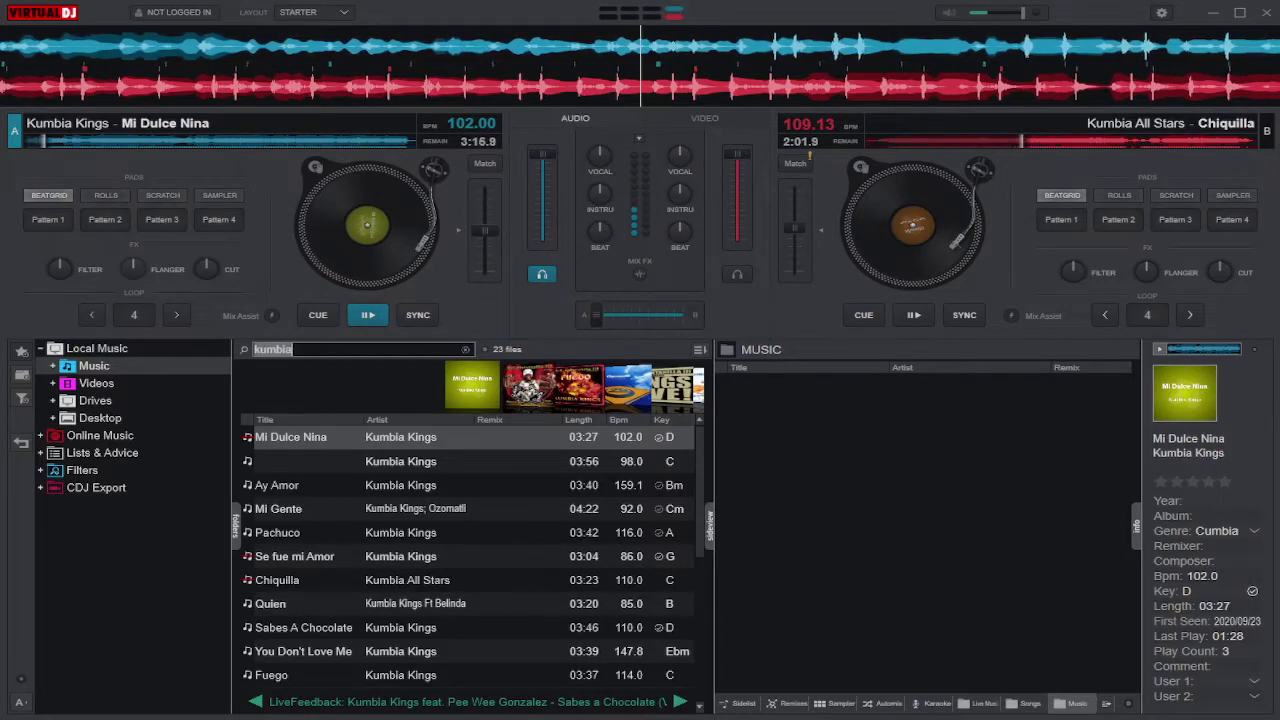
{"action": "type", "text": "err"}
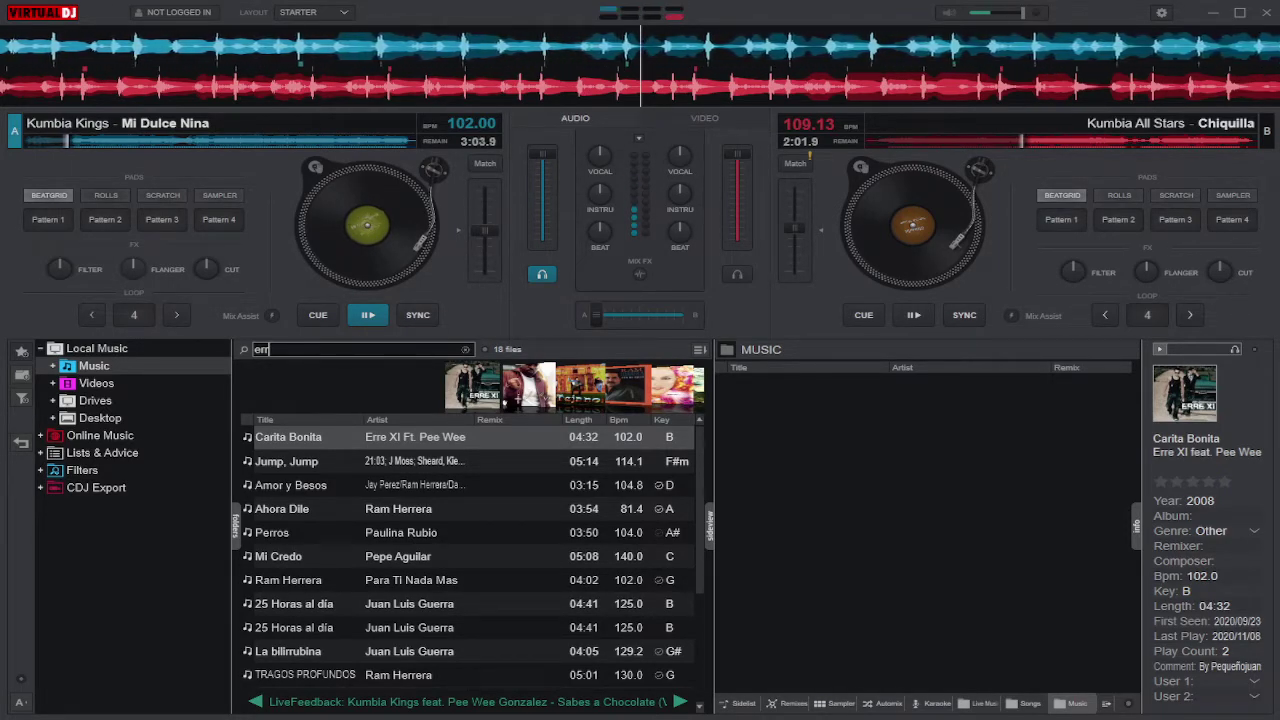
{"action": "key", "text": "ctrl+Right"}
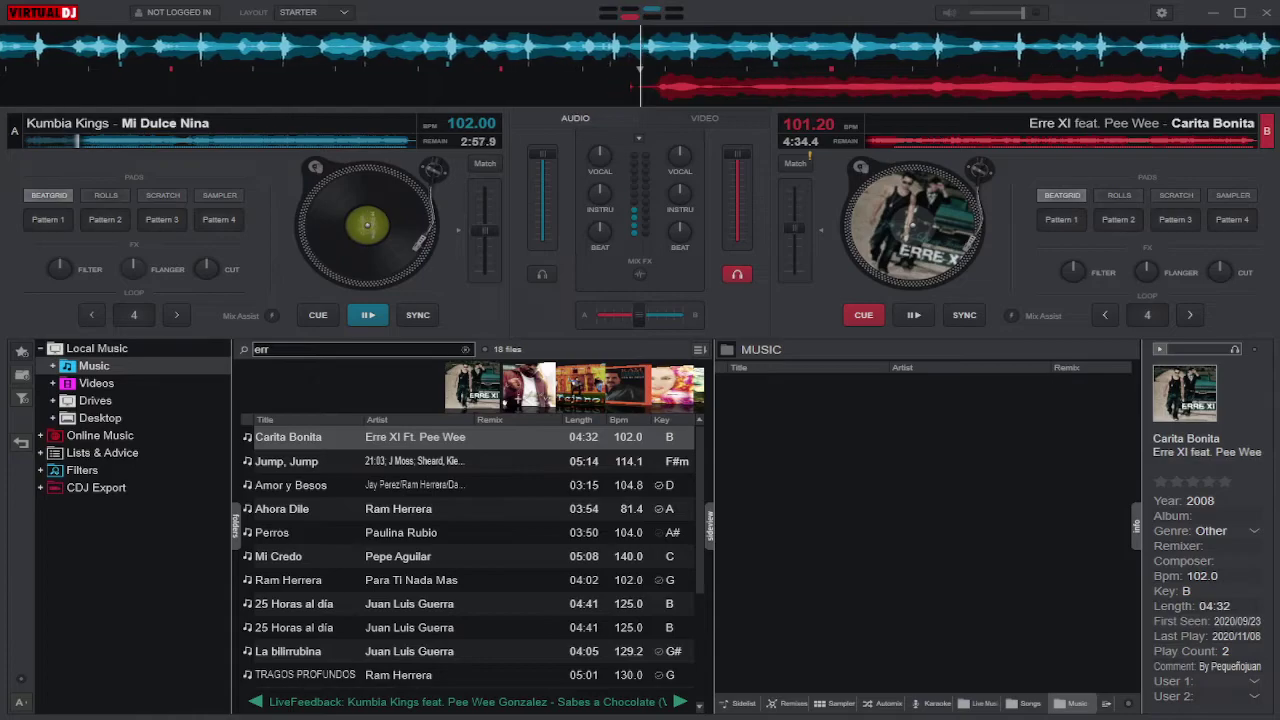
{"action": "key", "text": "BackSpace"}
{"action": "key", "text": "BackSpace"}
{"action": "key", "text": "BackSpace"}
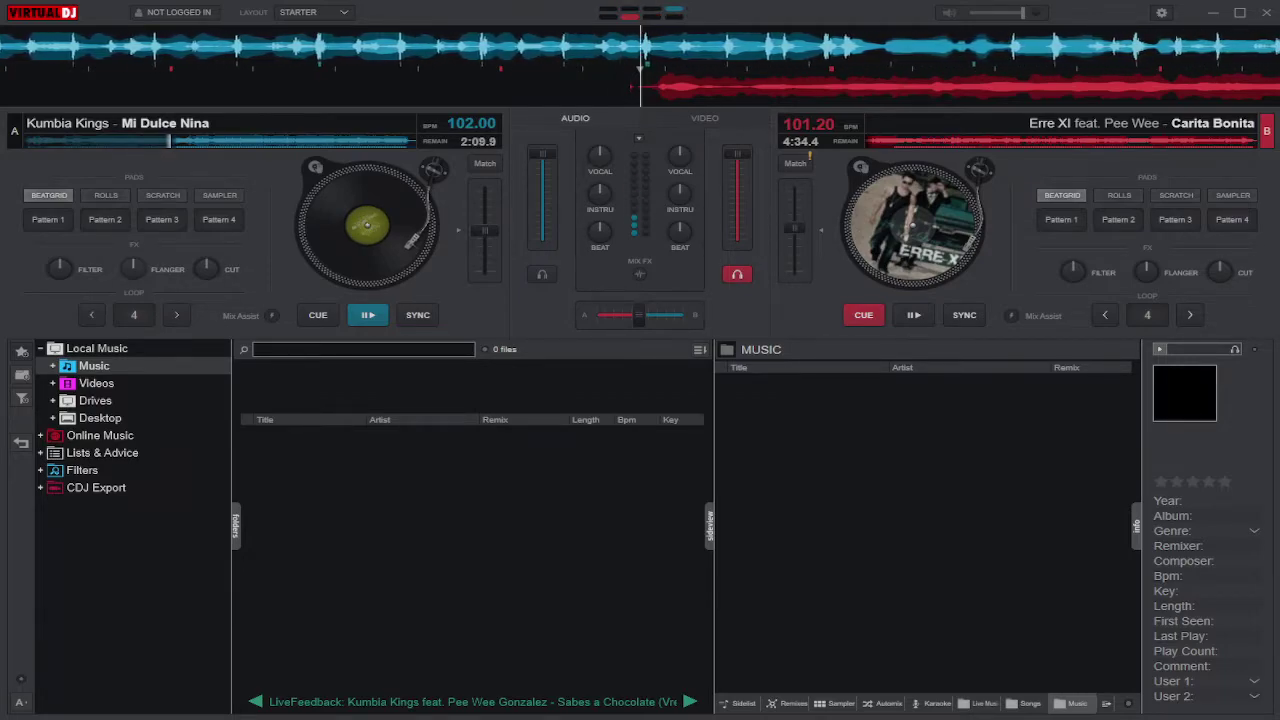
{"action": "left_click", "coordinate": [913, 315]}
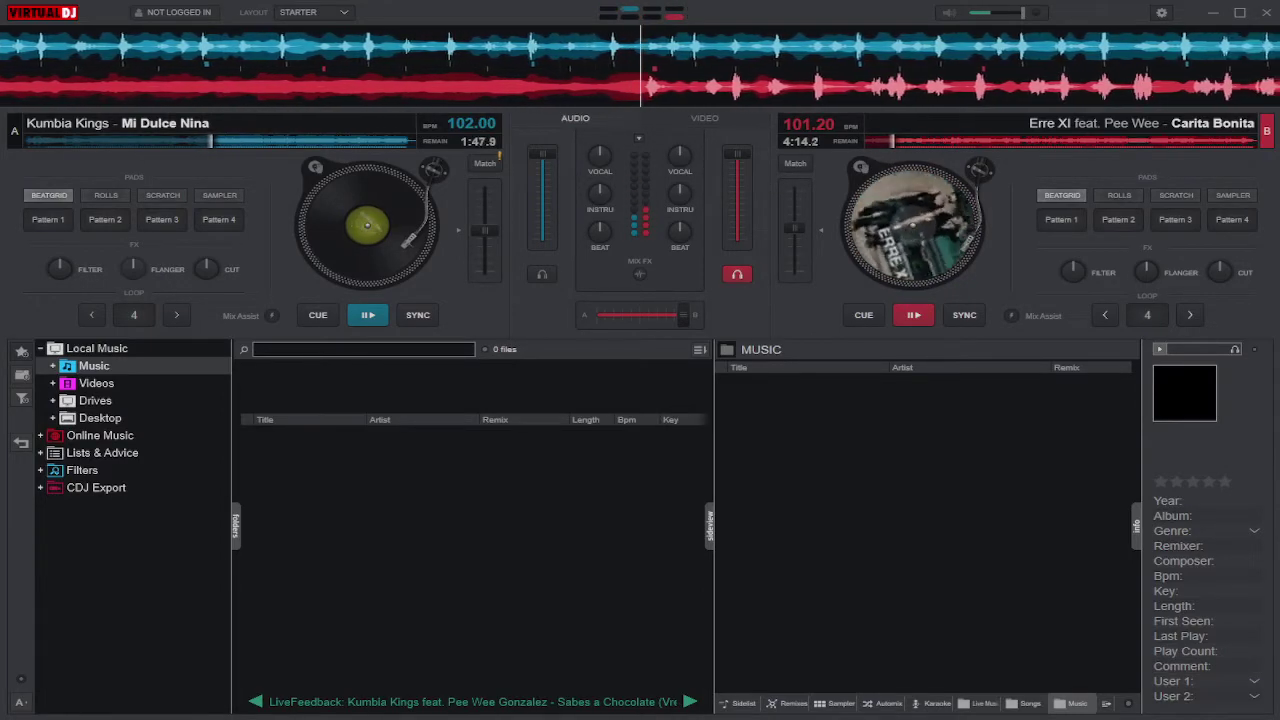
{"action": "key", "text": "space"}
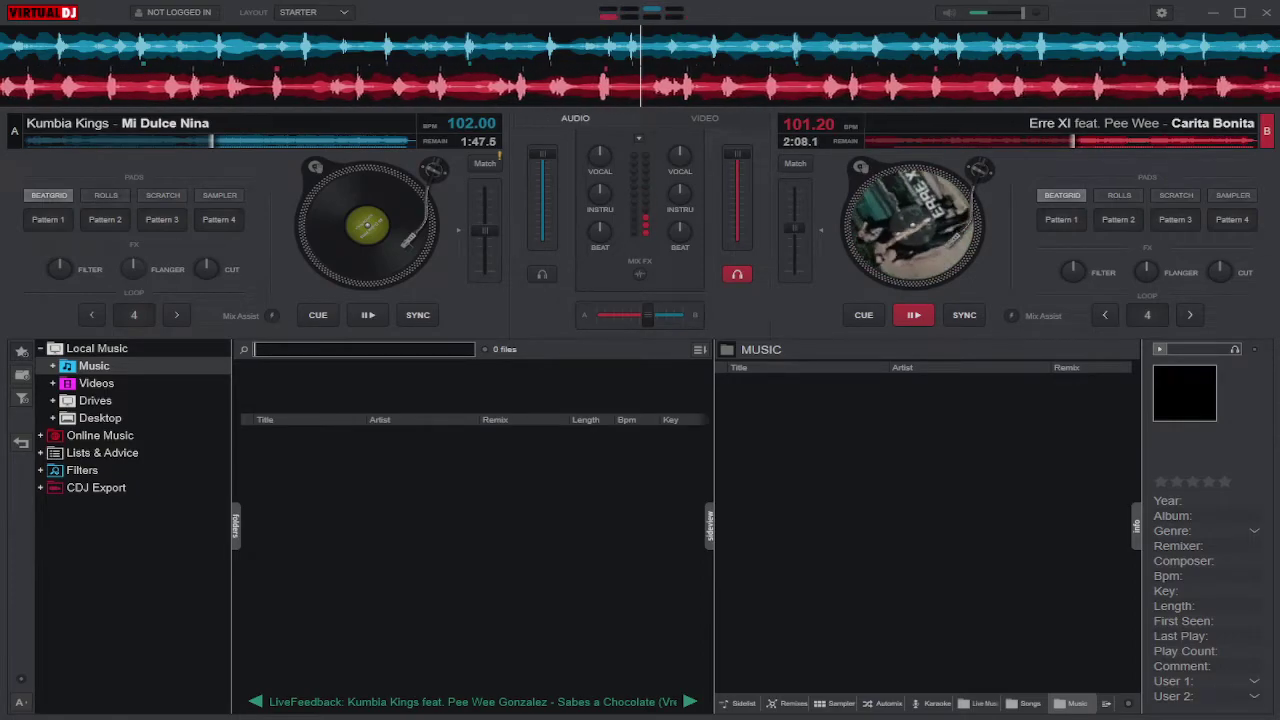
Find Insecure by Moneybagg Yo with the search "inse", load it on deck A, and switch playback to it from deck B.
{"action": "type", "text": "inse"}
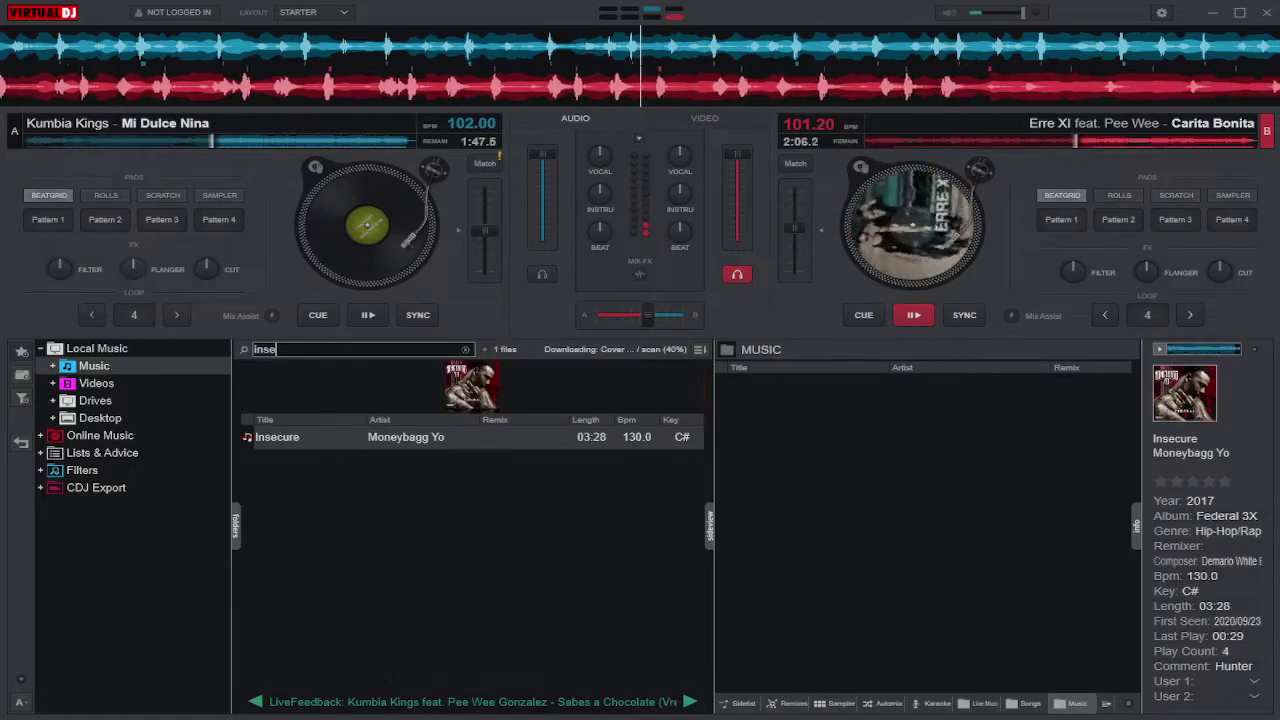
{"action": "double_click", "coordinate": [300, 437]}
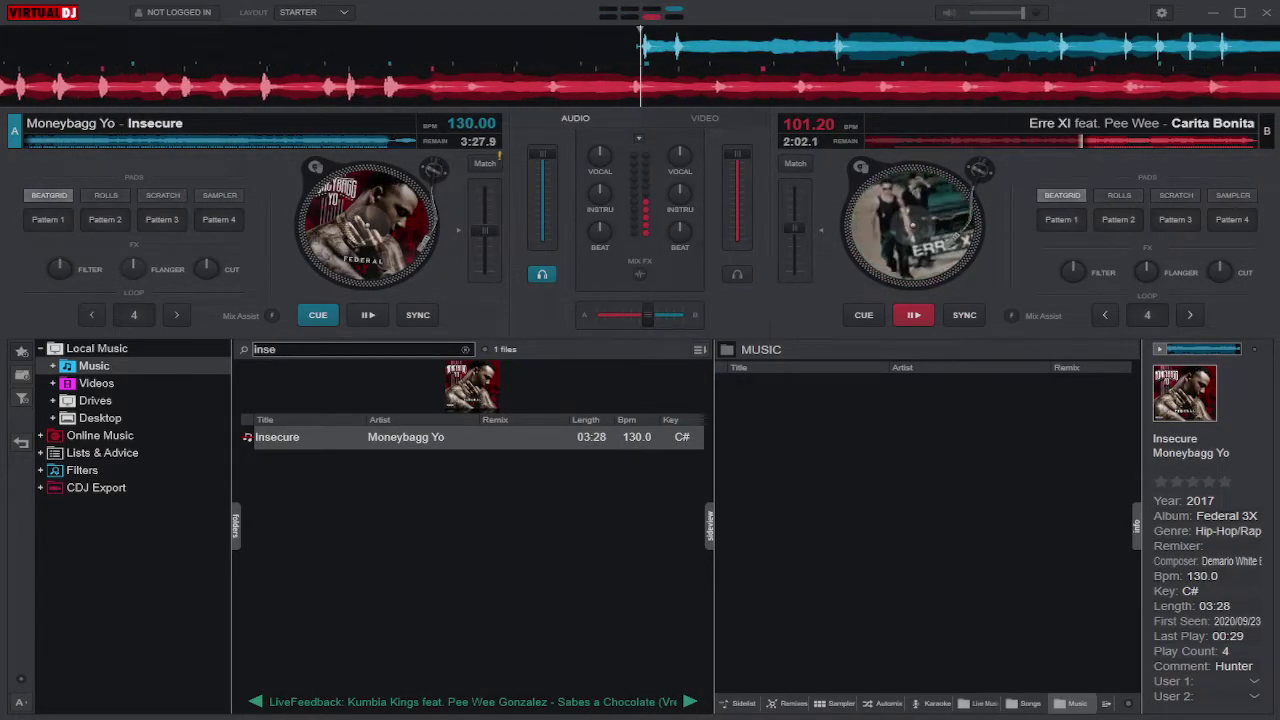
{"action": "key", "text": "BackSpace"}
{"action": "key", "text": "BackSpace"}
{"action": "key", "text": "BackSpace"}
{"action": "key", "text": "BackSpace"}
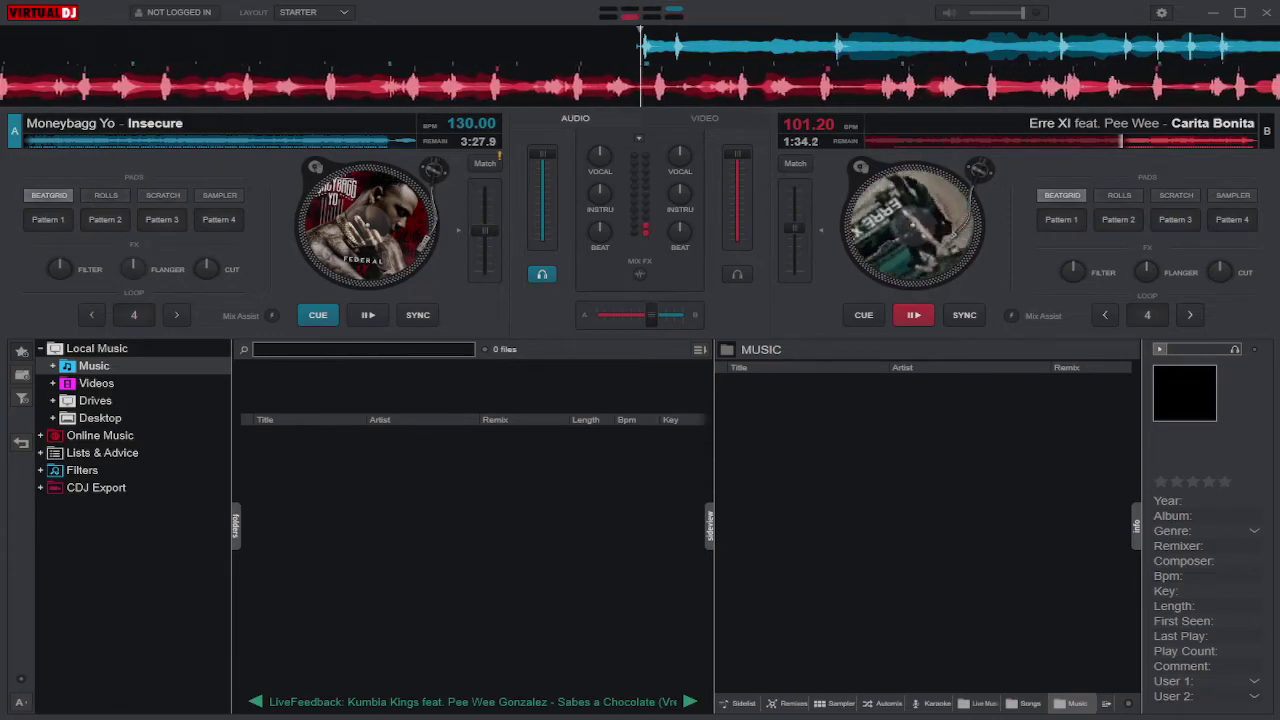
{"action": "key", "text": "space"}
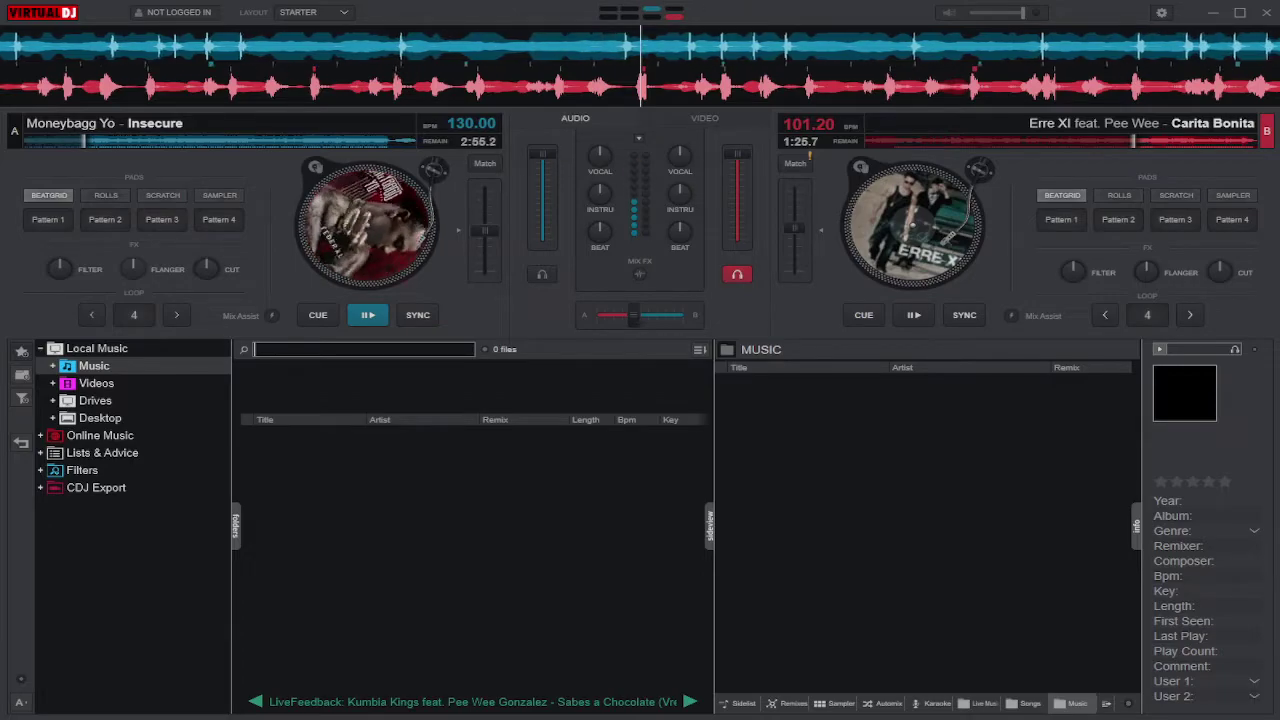
Find Blinding Lights by The Weeknd with the search "blind", load it on deck B, and switch playback to it from deck A.
{"action": "type", "text": "blin"}
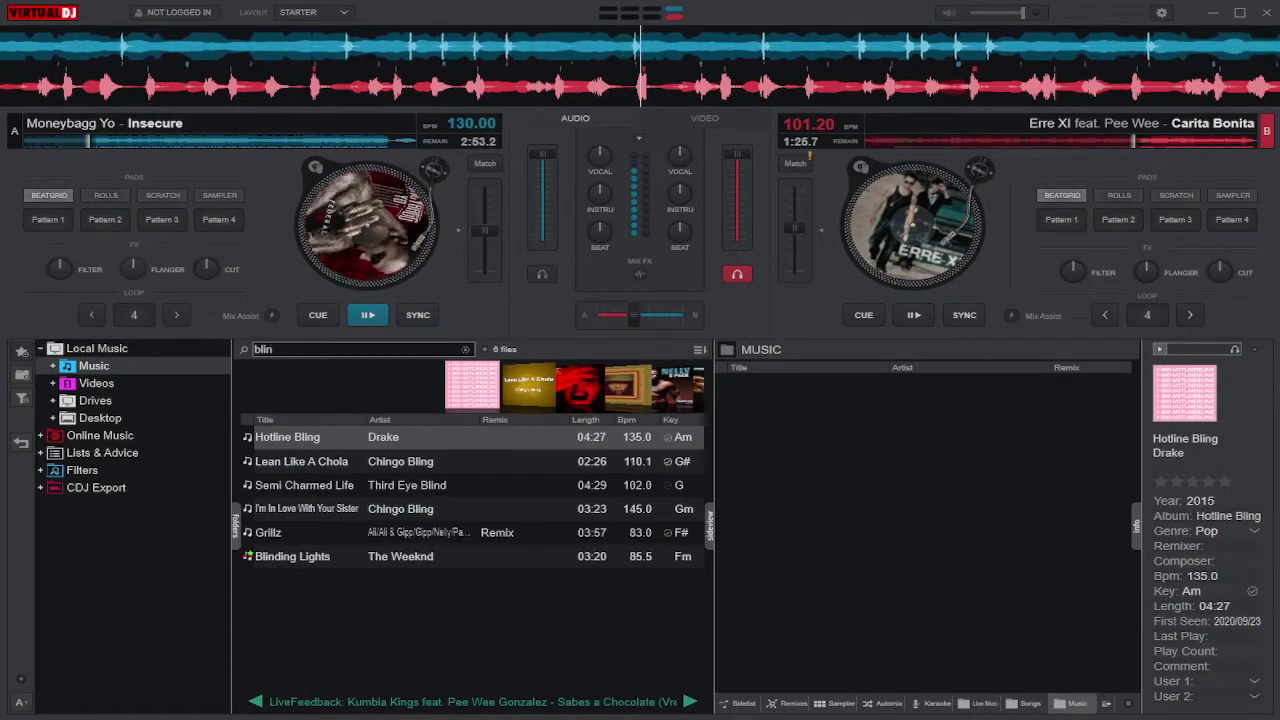
{"action": "type", "text": "d"}
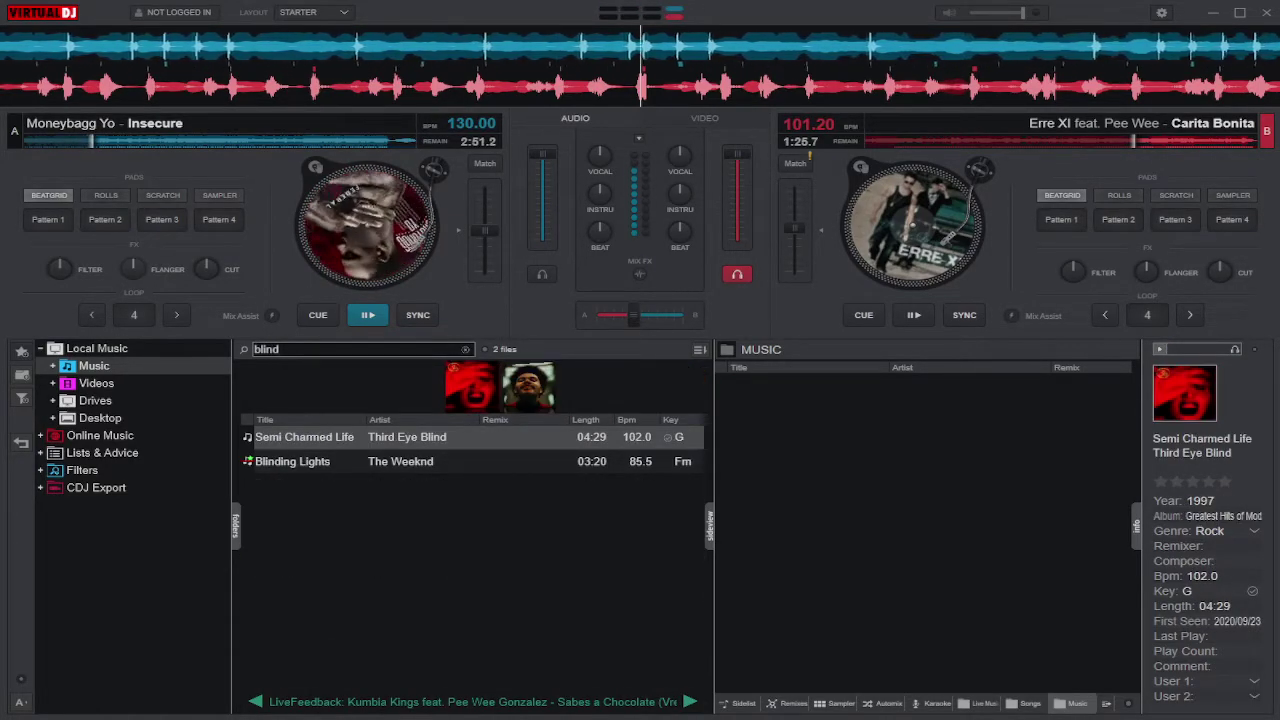
{"action": "key", "text": "Down"}
{"action": "key", "text": "Right"}
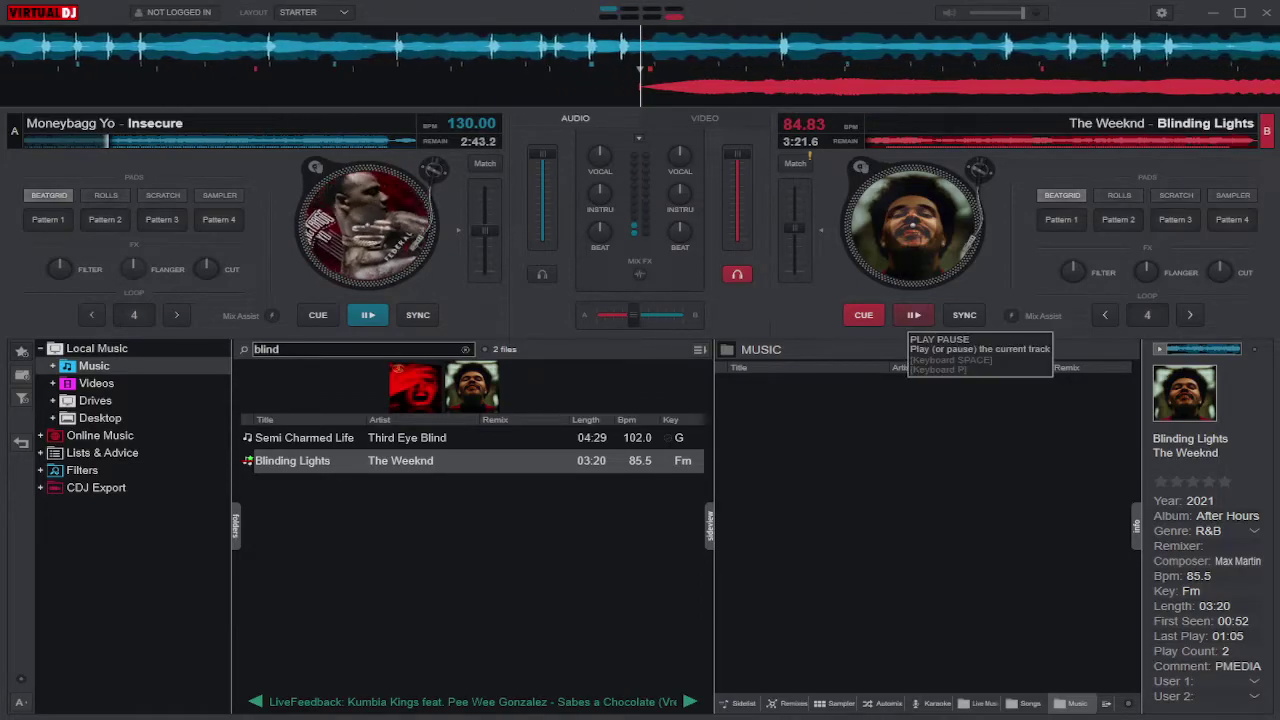
{"action": "left_click", "coordinate": [913, 315]}
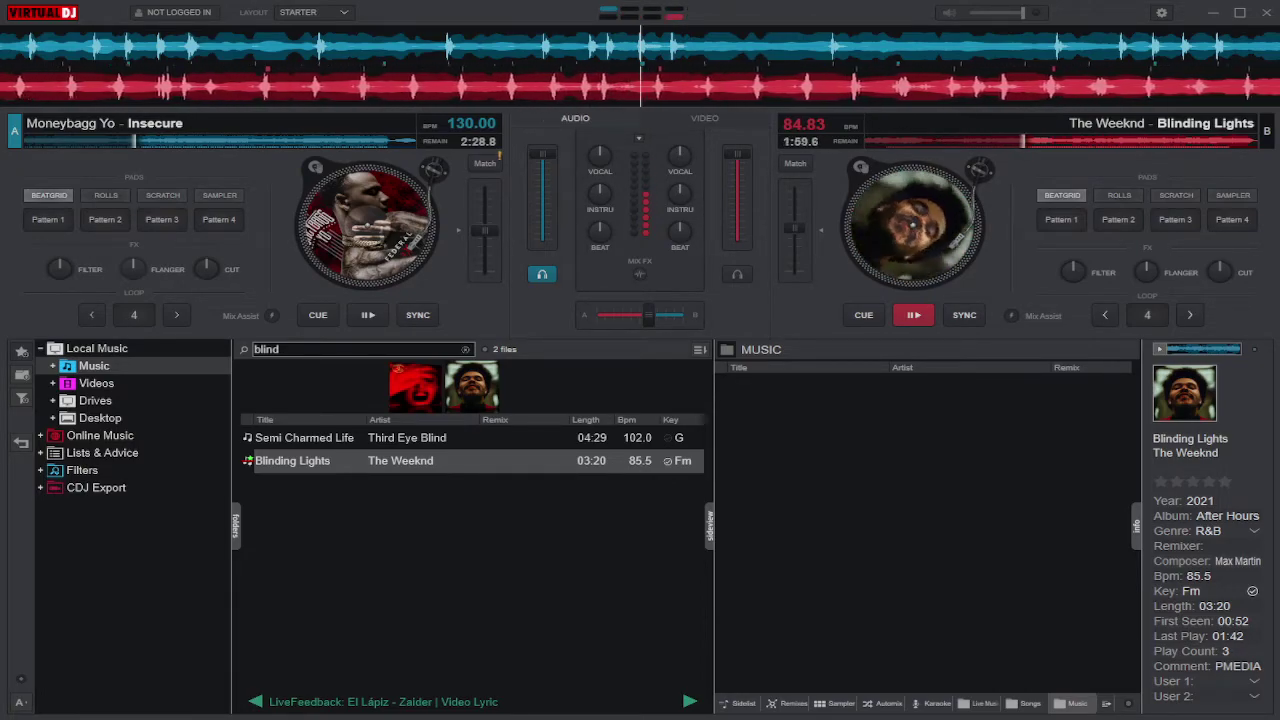
Find Forgive Me by C-Note with the search "forgi", load it on deck A, and switch playback to it from deck B.
{"action": "key", "text": "ctrl+f"}
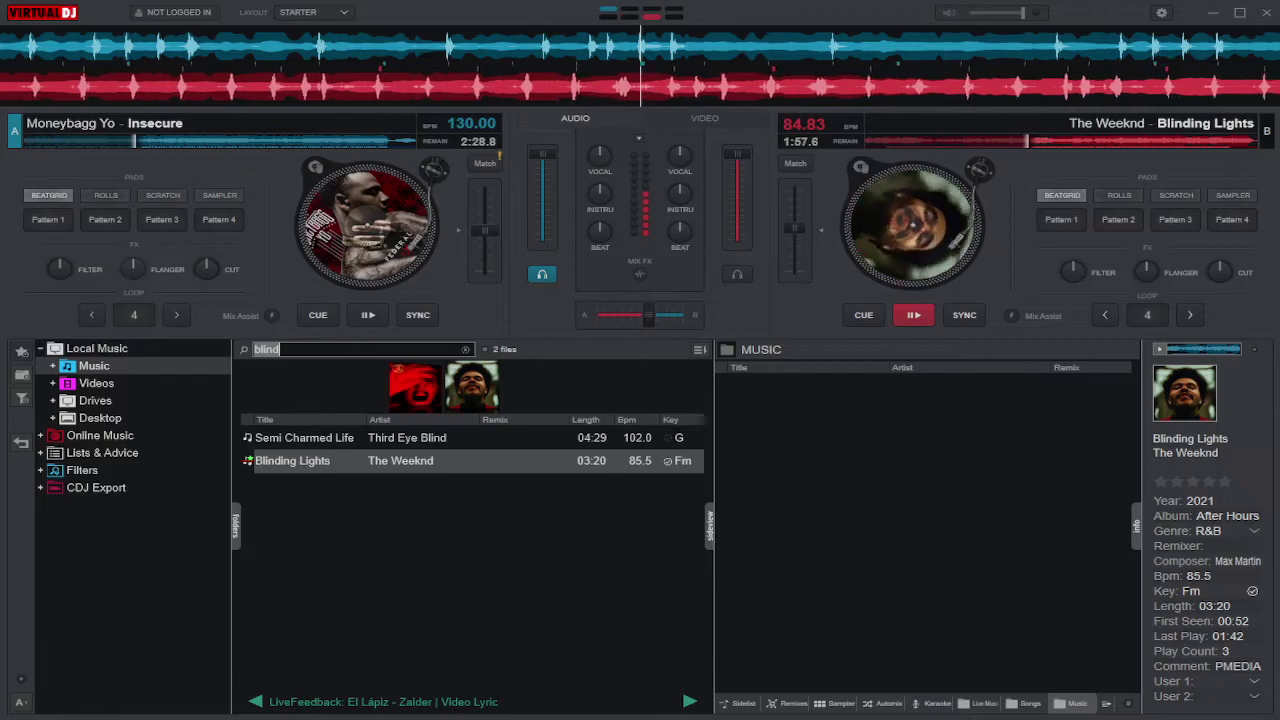
{"action": "type", "text": "forgi"}
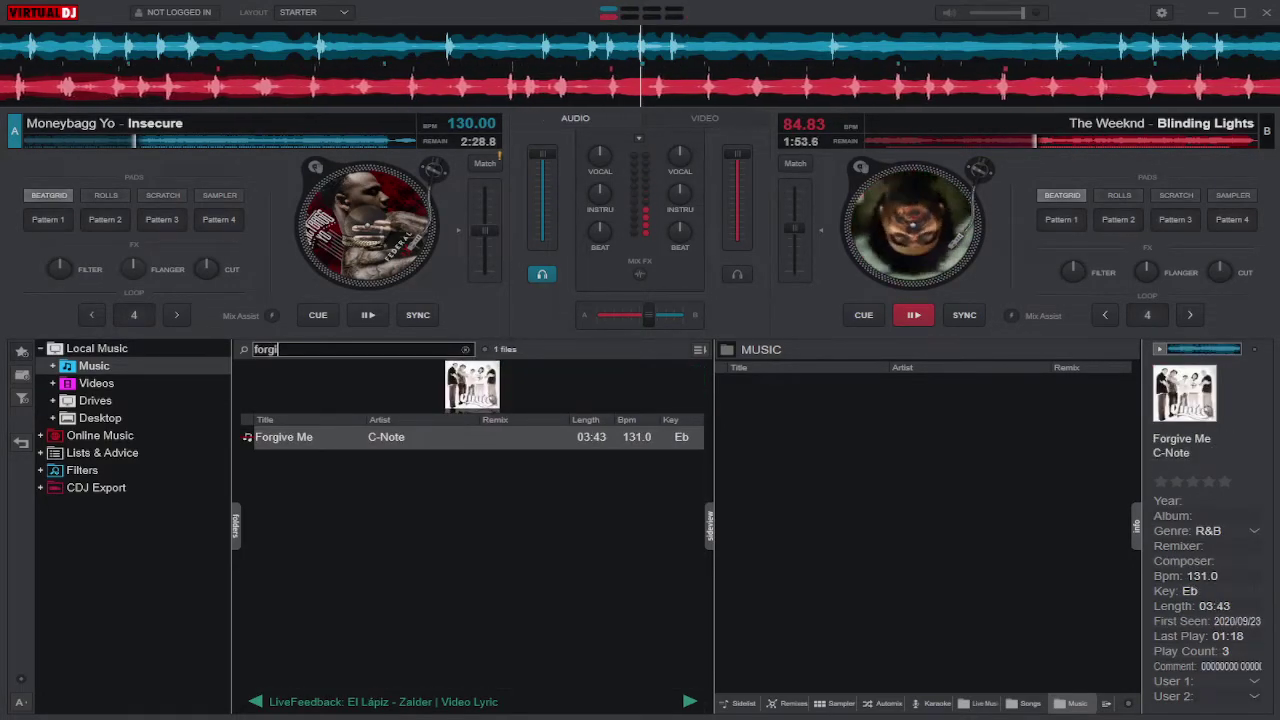
{"action": "key", "text": "Return"}
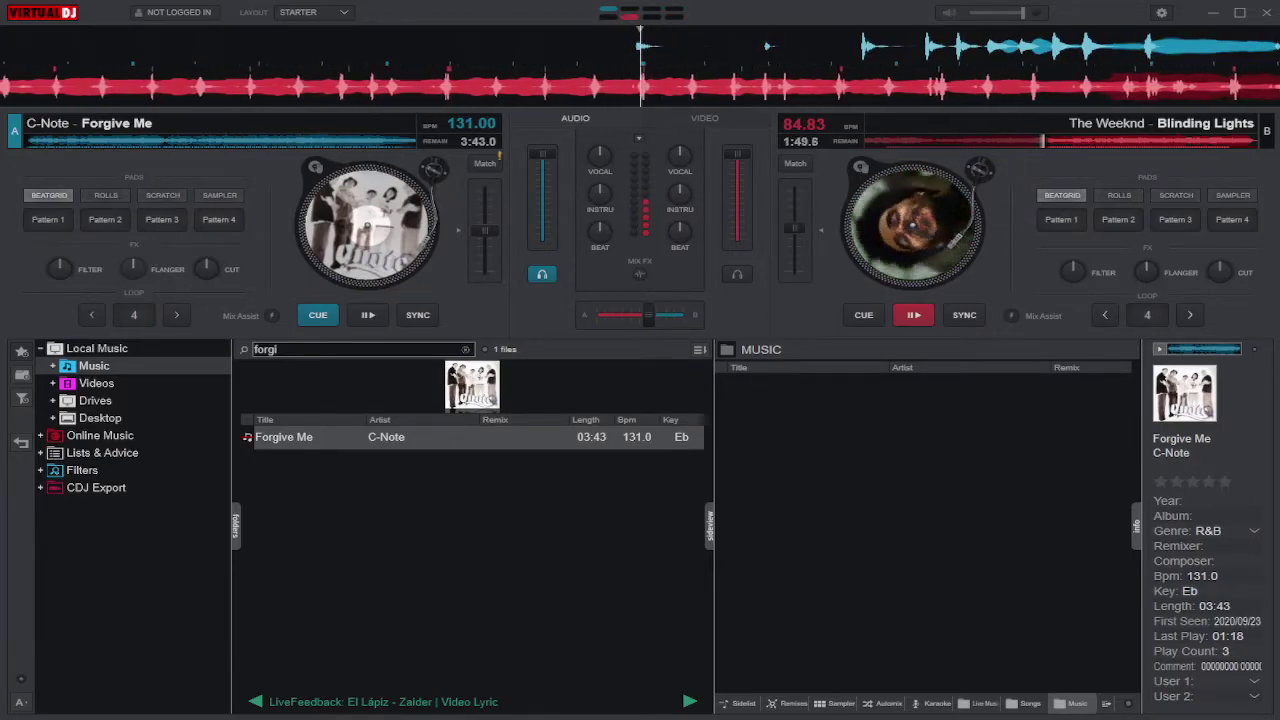
{"action": "key", "text": "Escape"}
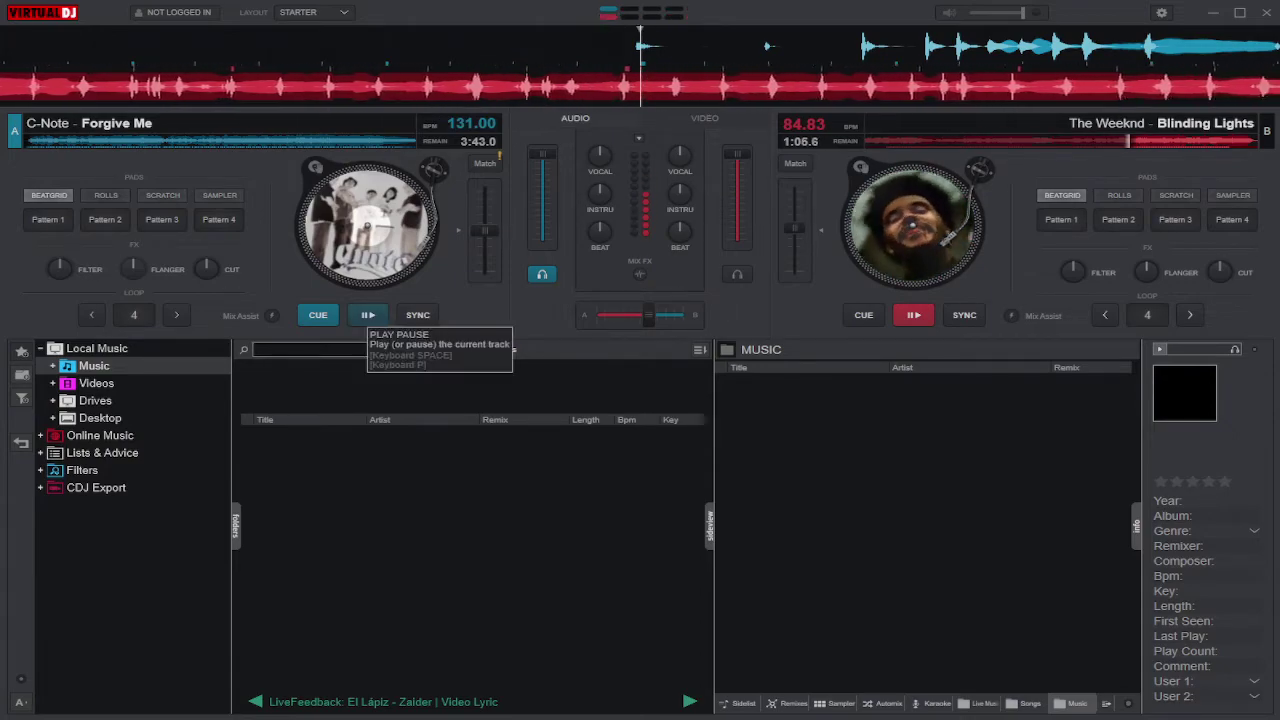
{"action": "left_click", "coordinate": [367, 316]}
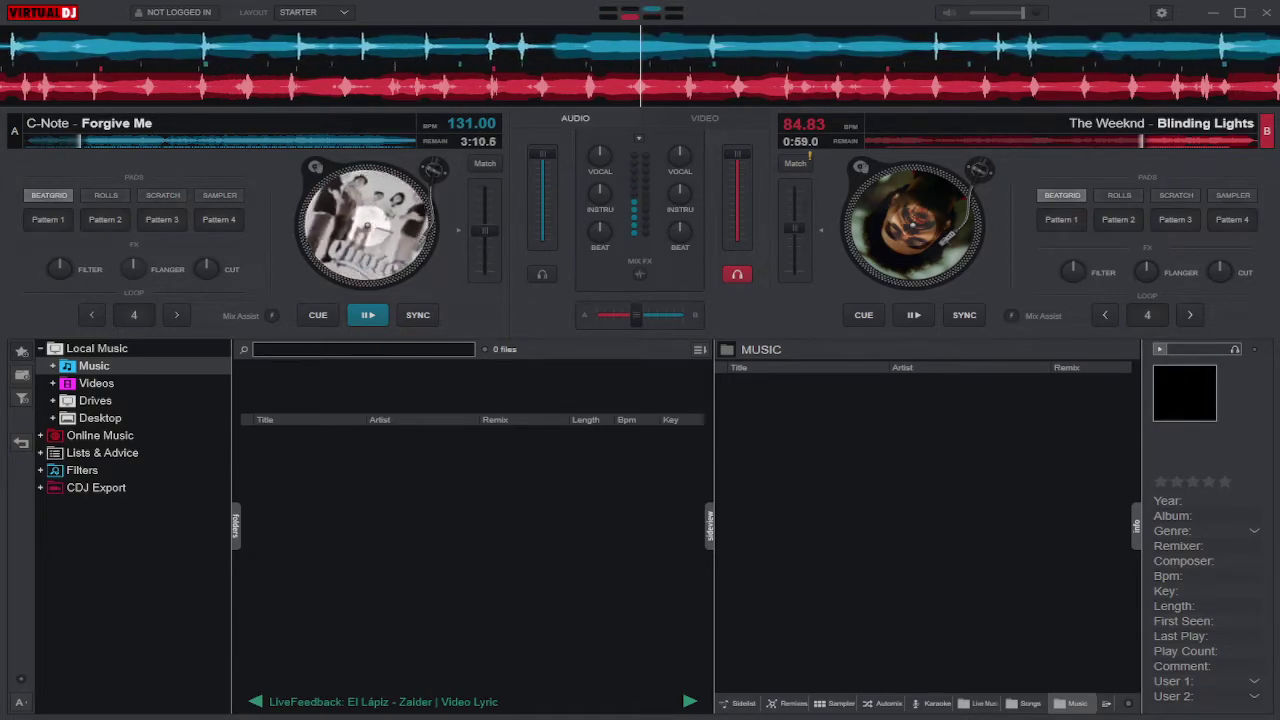
Find In my eyes with the search "stevie", load it on deck B, and crossfade fully over to it from deck A.
{"action": "type", "text": "stev"}
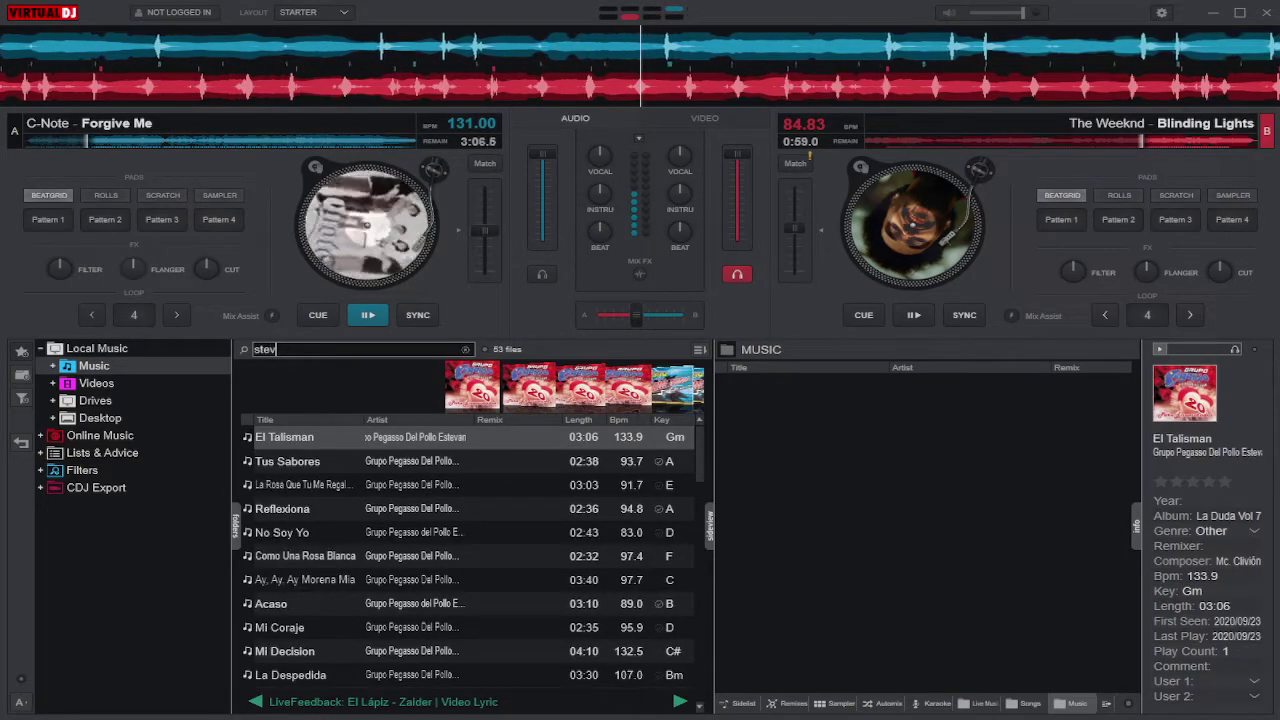
{"action": "type", "text": "ie"}
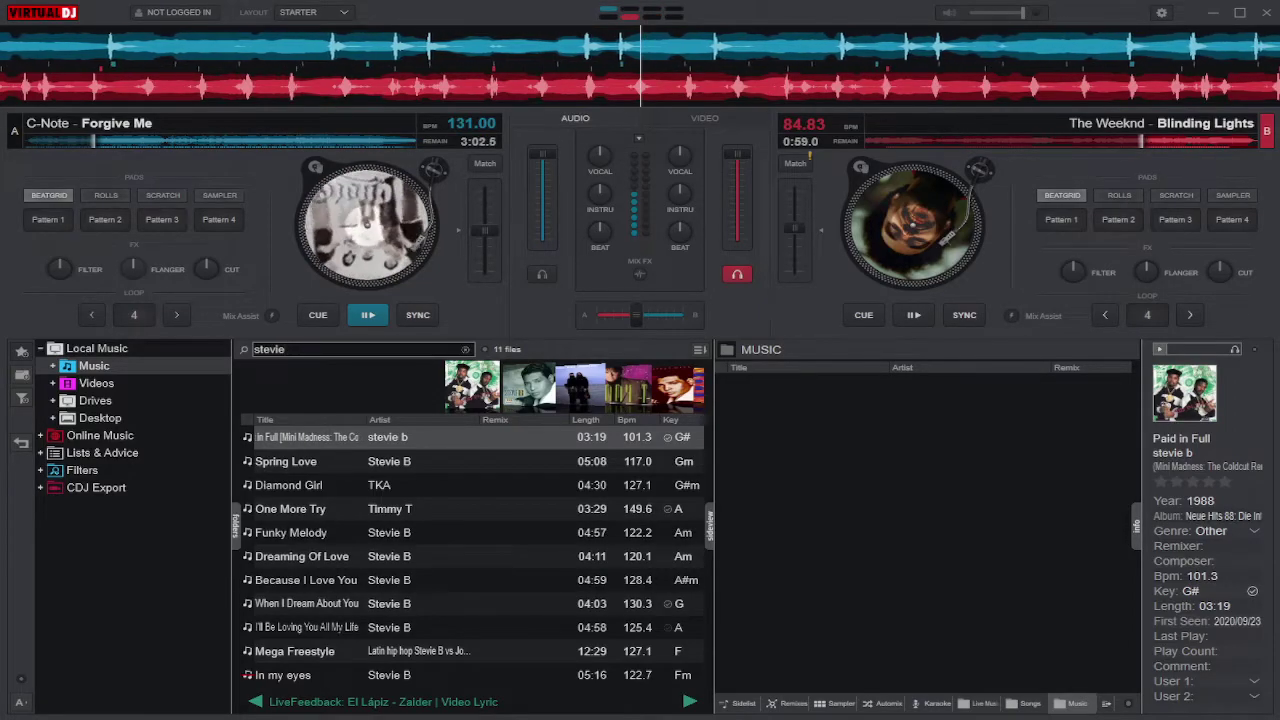
{"action": "left_click", "coordinate": [283, 674]}
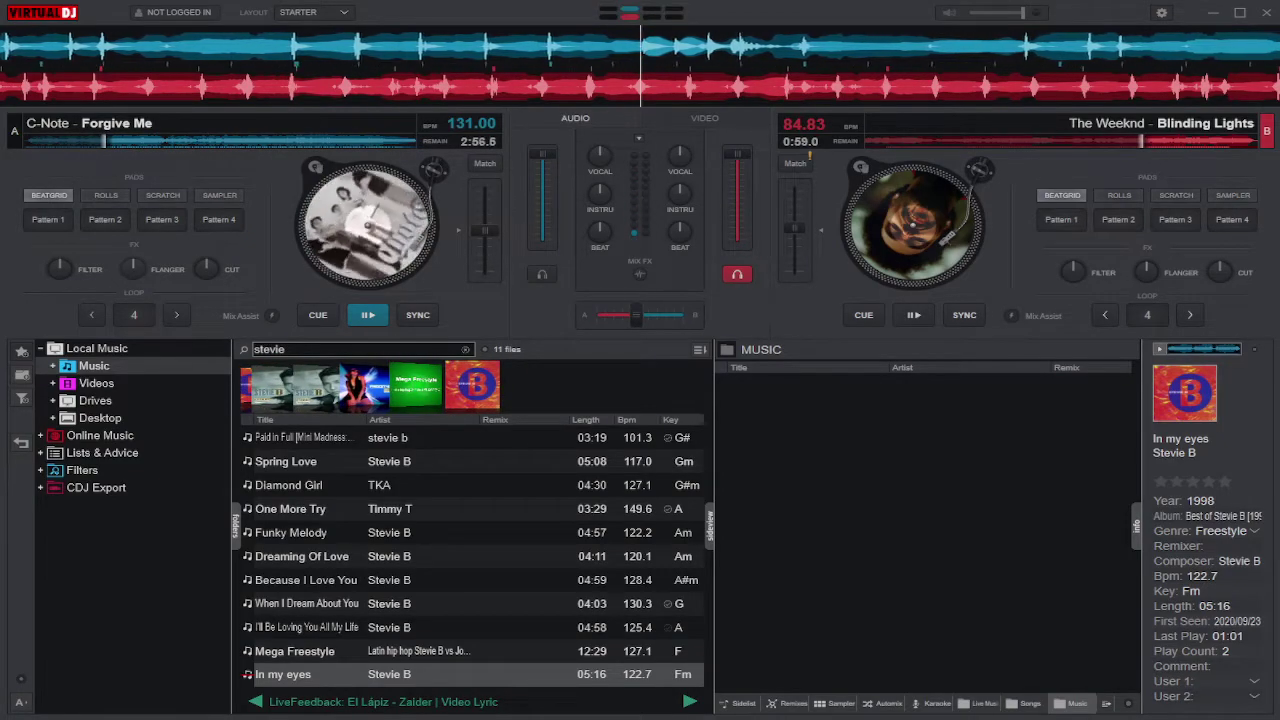
{"action": "key", "text": "shift+Right"}
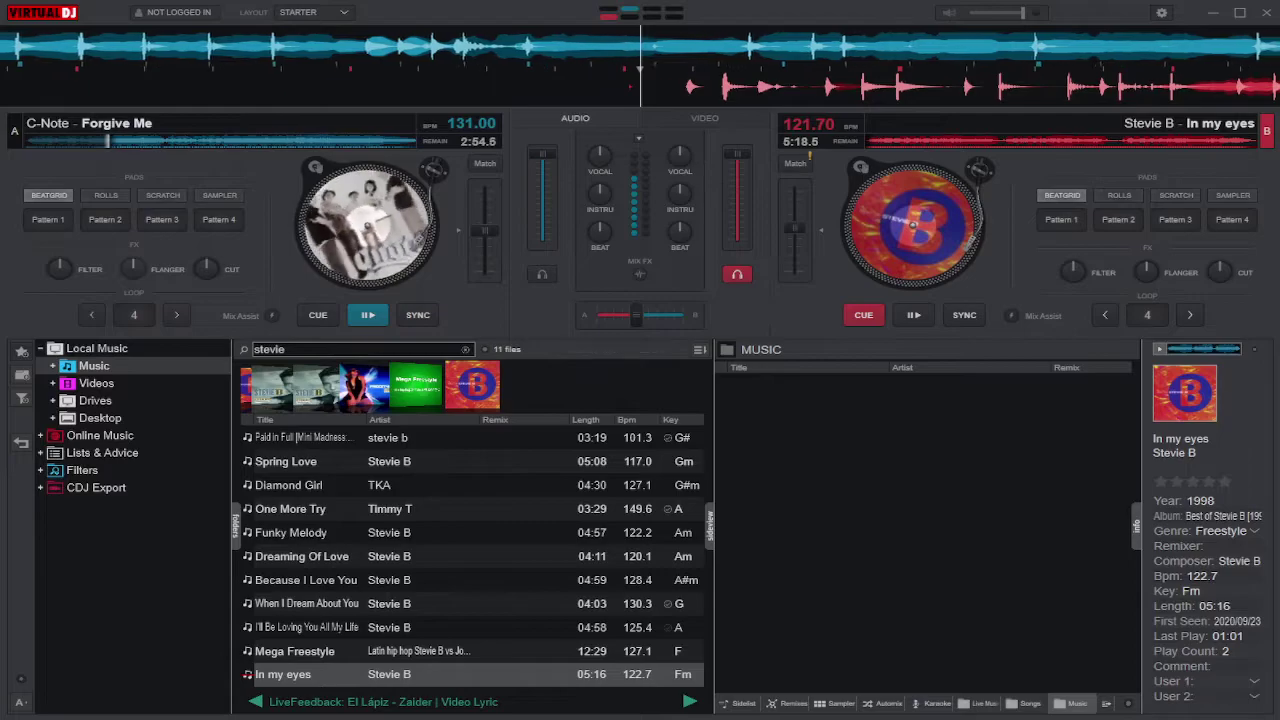
{"action": "key", "text": "Escape"}
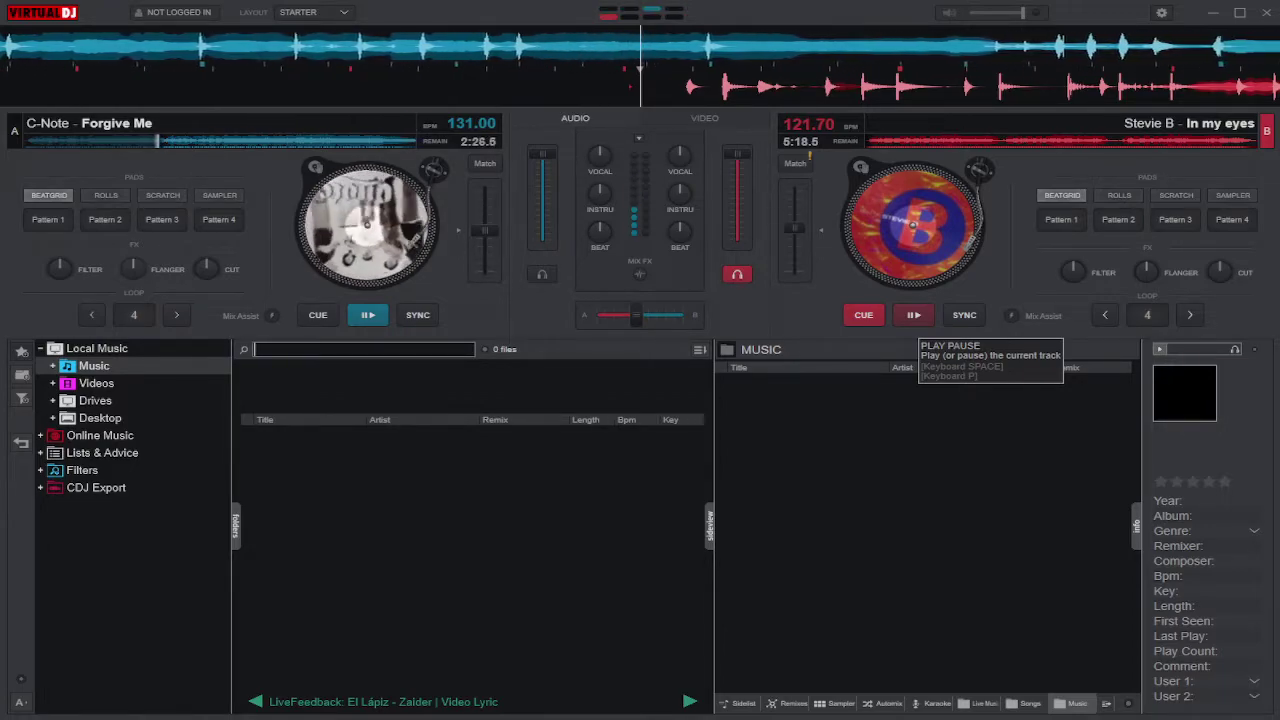
{"action": "left_click", "coordinate": [913, 315]}
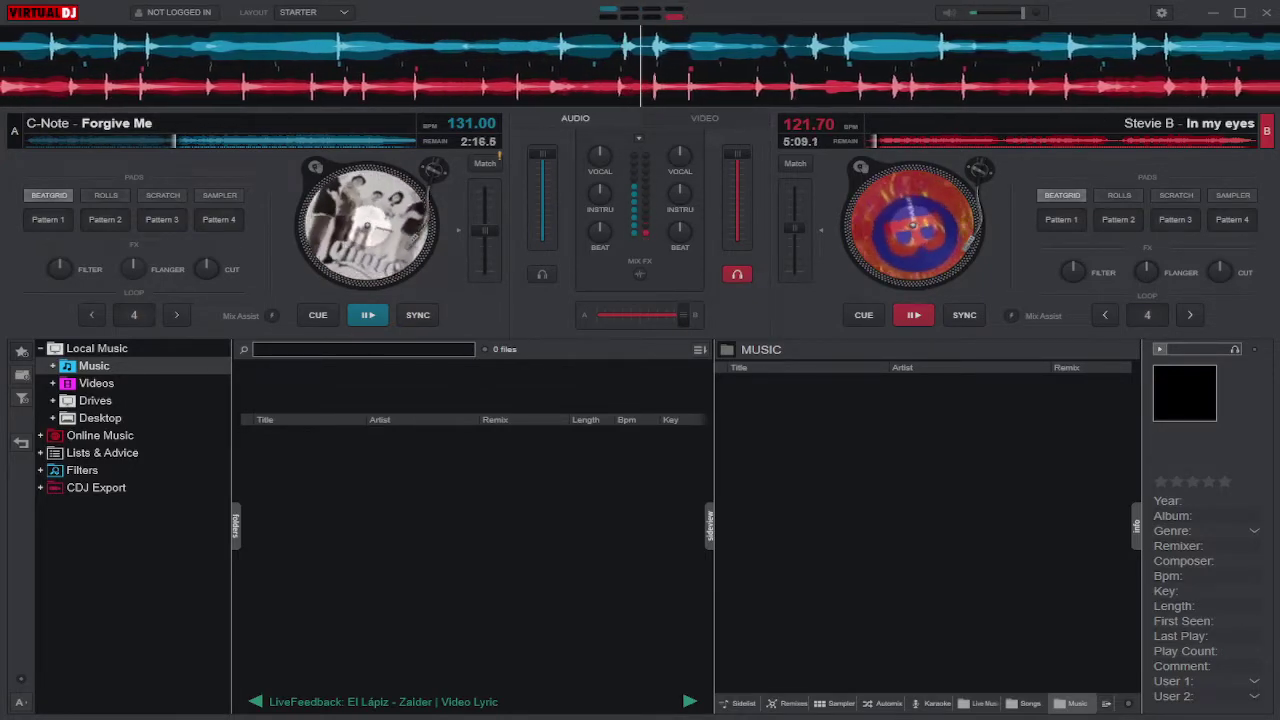
{"action": "key", "text": "space"}
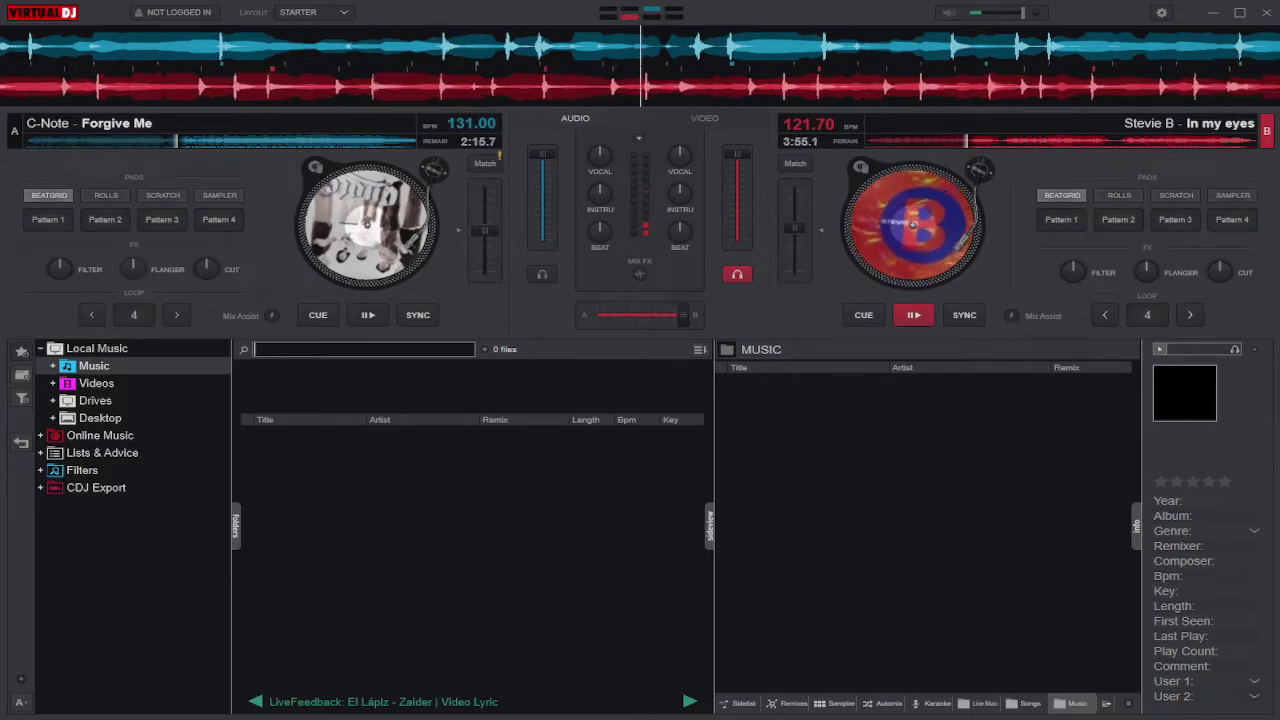
Find Fuck Friends (dirty) by Camoflauge with the search "friends", load it on deck A, and clear the search.
{"action": "type", "text": "friends"}
{"action": "key", "text": "Down"}
{"action": "key", "text": "Down"}
{"action": "key", "text": "Down"}
{"action": "key", "text": "Down"}
{"action": "key", "text": "Return"}
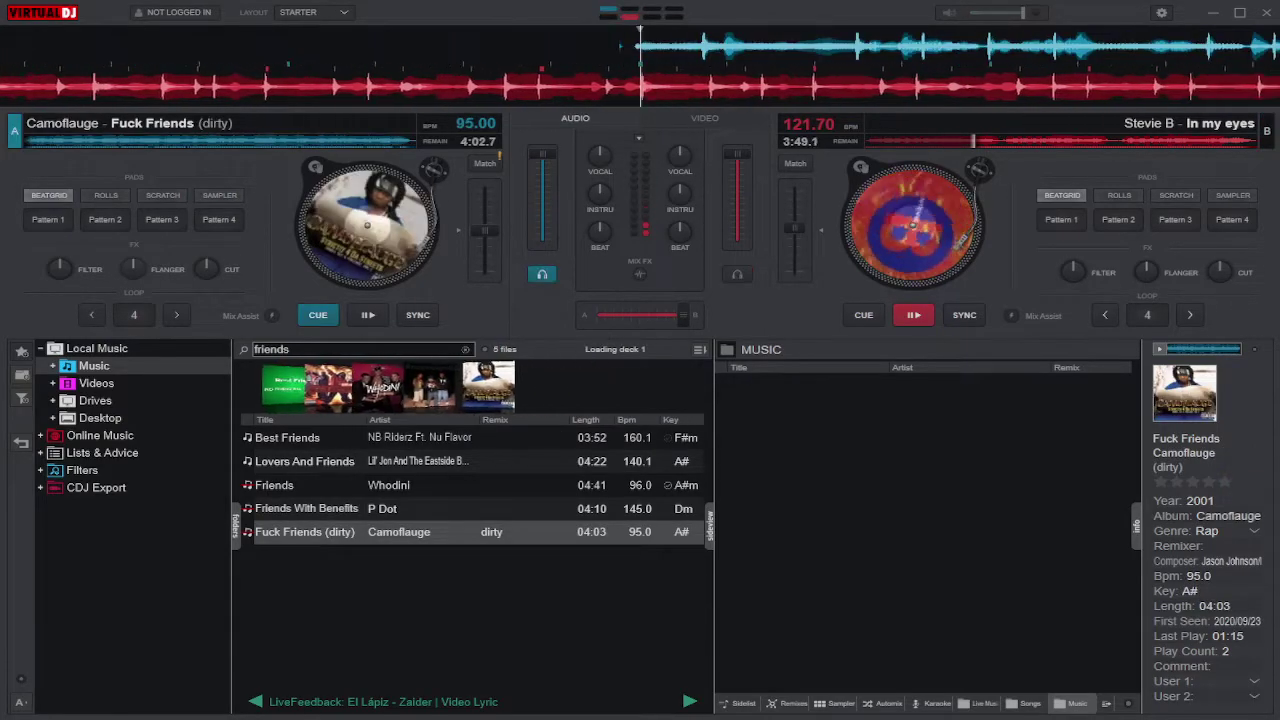
{"action": "key", "text": "BackSpace"}
{"action": "key", "text": "BackSpace"}
{"action": "key", "text": "BackSpace"}
{"action": "key", "text": "BackSpace"}
{"action": "key", "text": "BackSpace"}
{"action": "key", "text": "BackSpace"}
{"action": "key", "text": "BackSpace"}
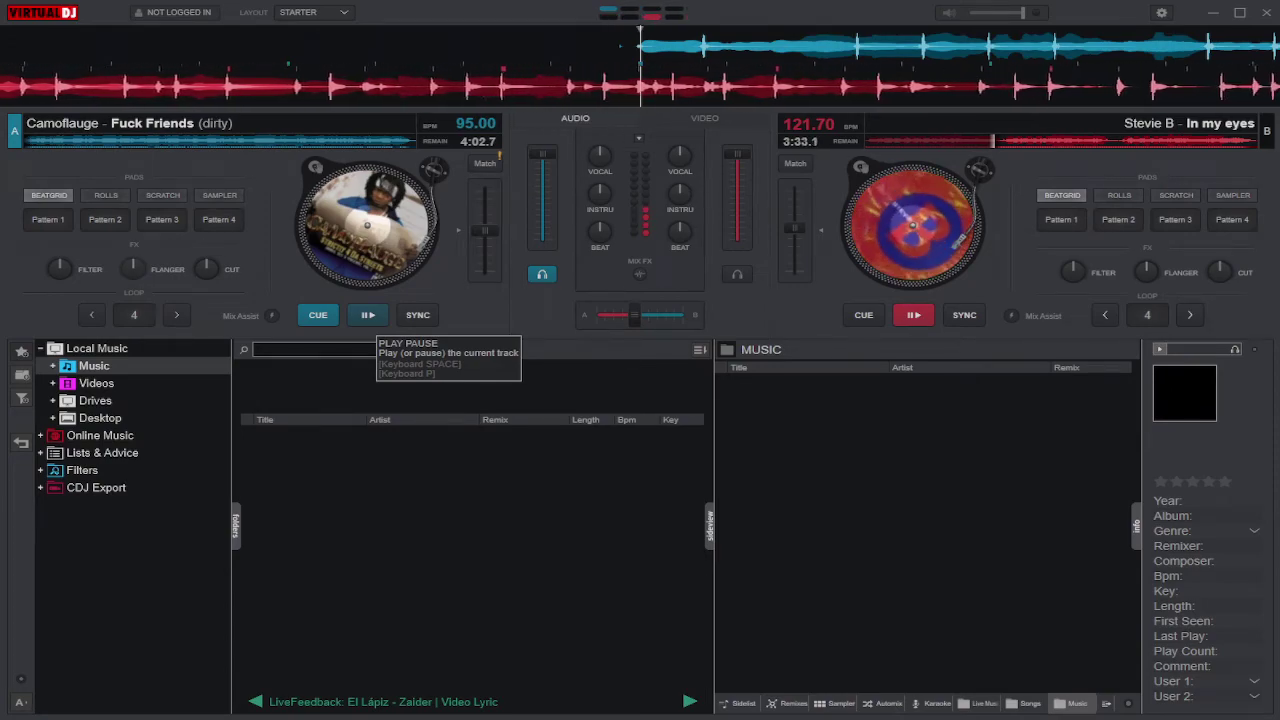
Crossfade from deck B fully to the Camoflauge track on deck A, stop deck B, and finally pause deck A.
{"action": "left_click", "coordinate": [368, 315]}
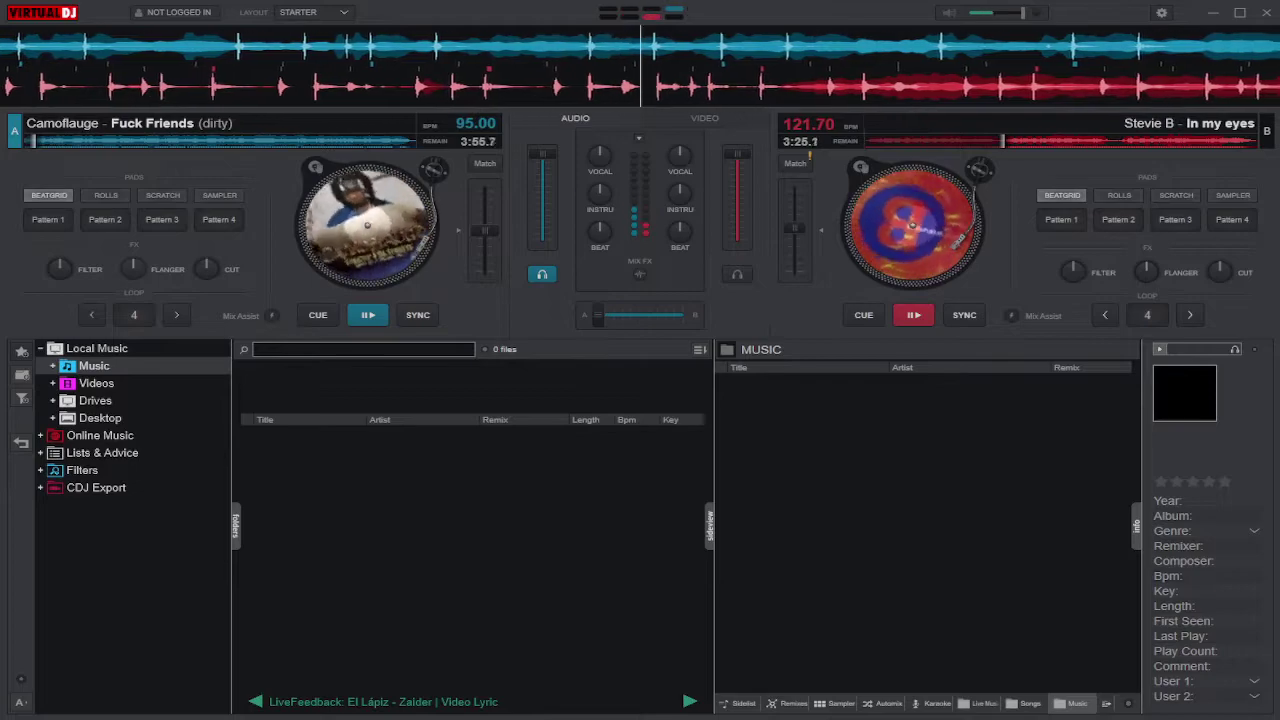
{"action": "left_click", "coordinate": [913, 314]}
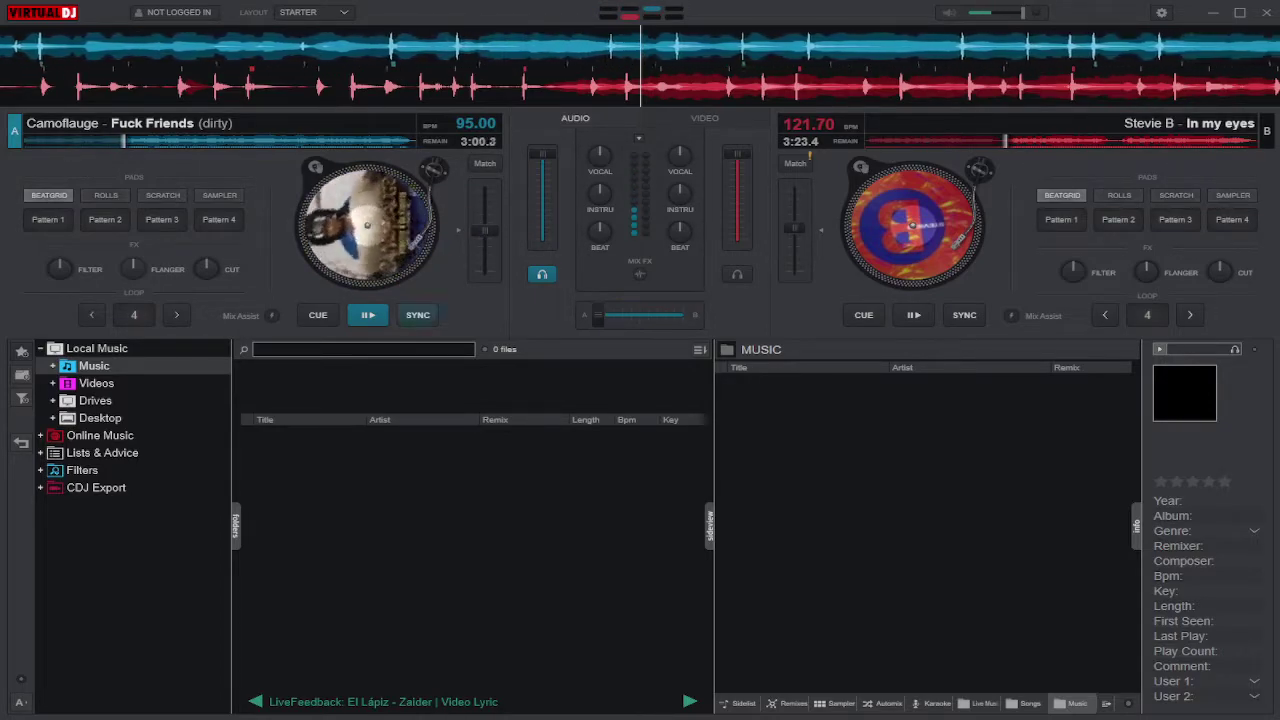
{"action": "key", "text": "space"}
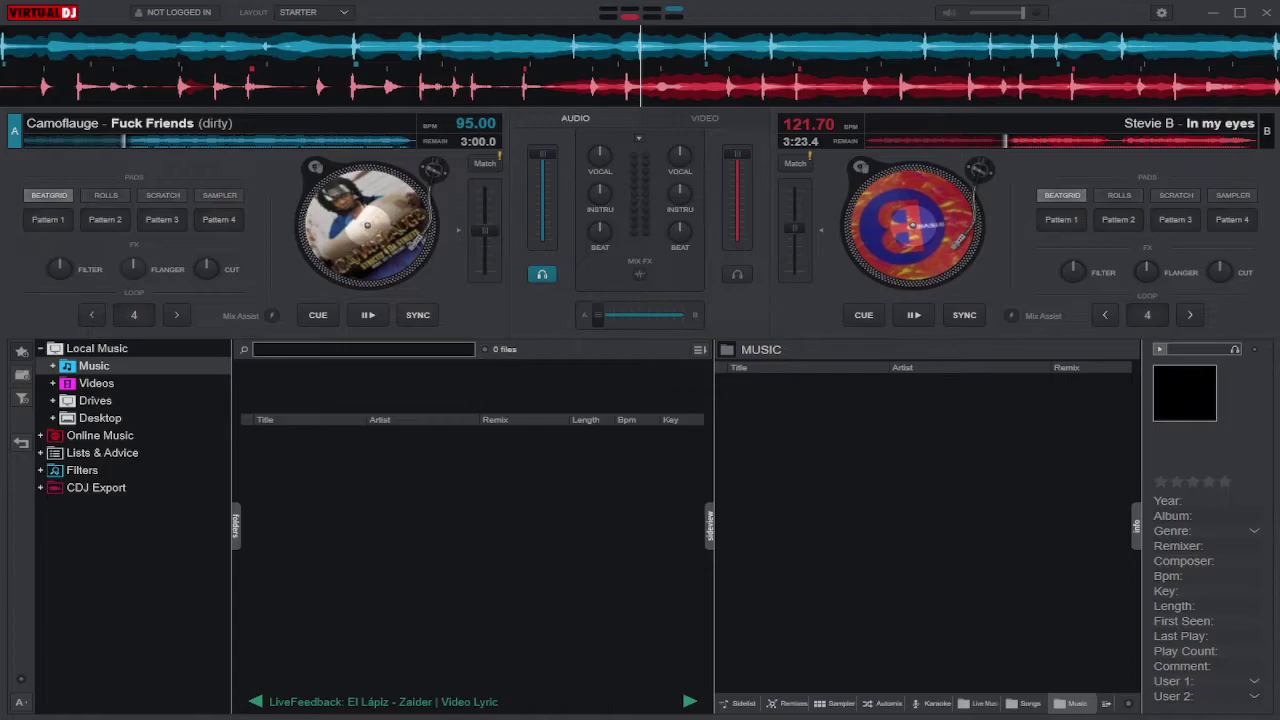